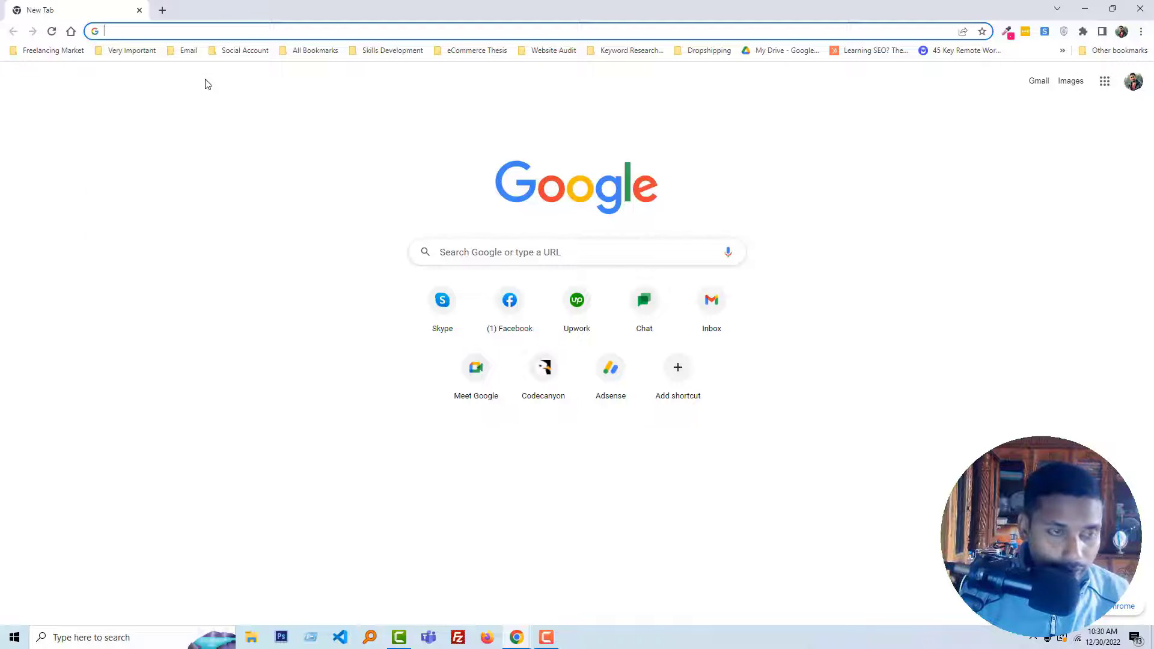
Load Google Search Console from the address bar and list its properties.
type("se")
key("Return")
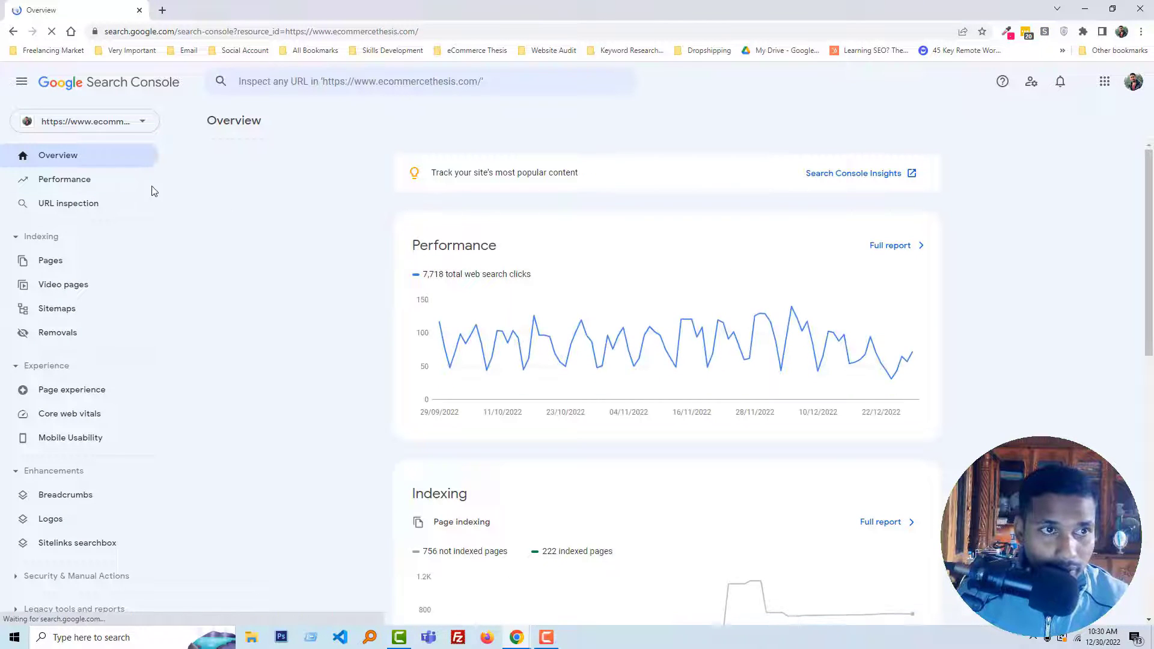
left_click(133, 124)
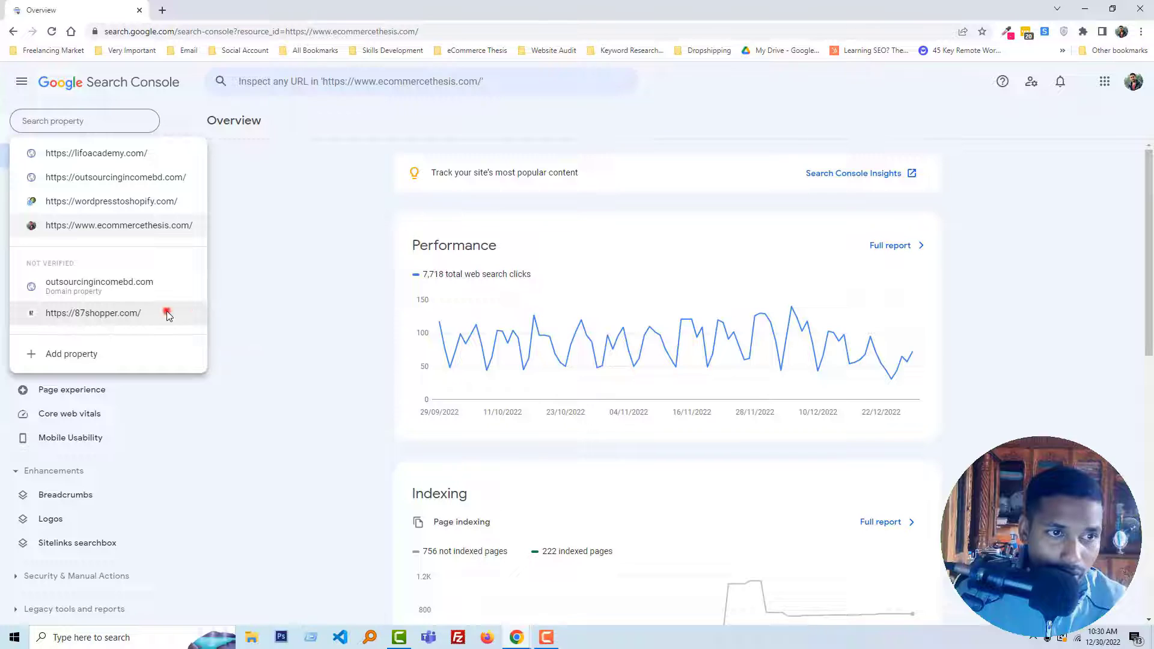
left_click(167, 312)
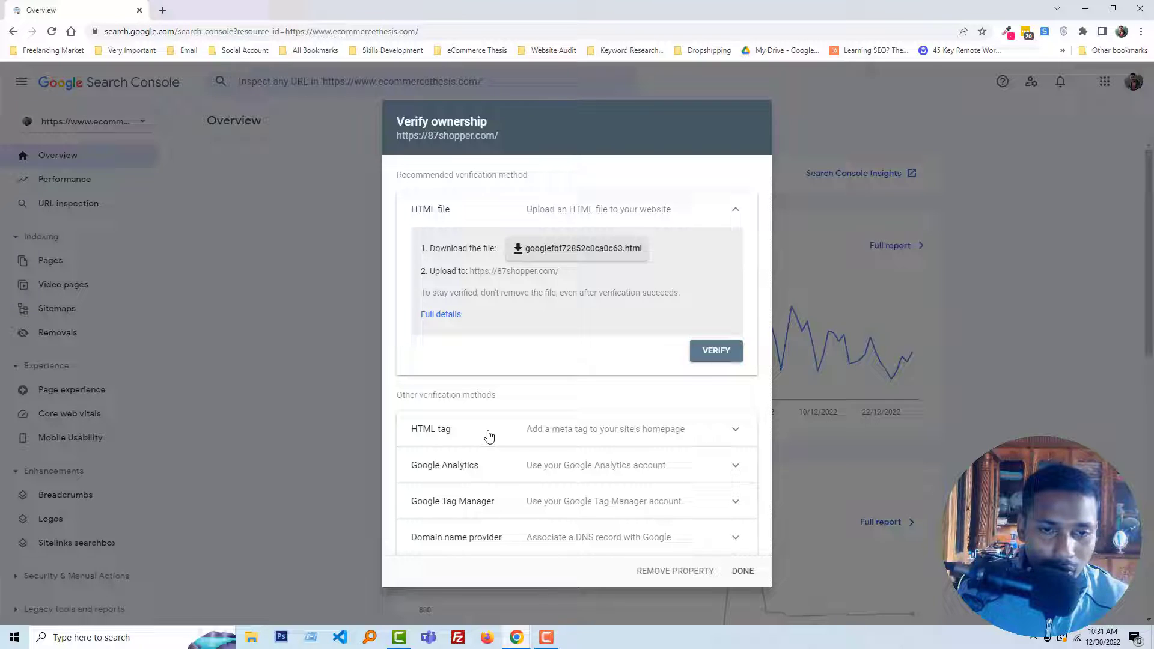
Expand the HTML tag method and select the google-site-verification meta tag.
left_click(491, 433)
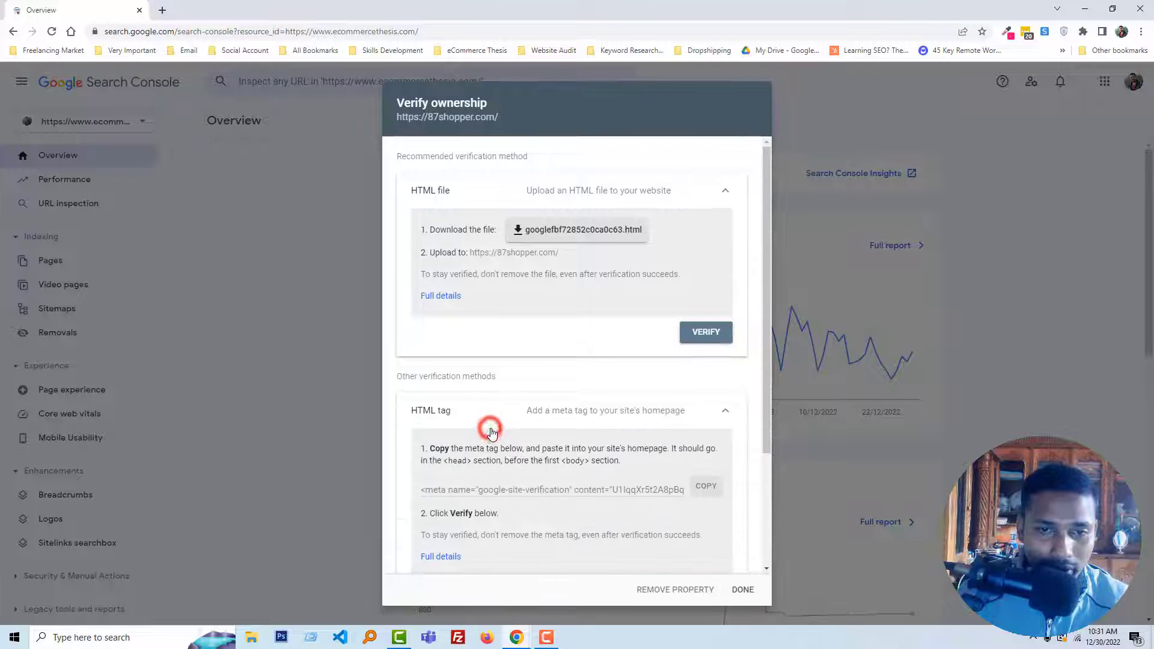
scroll(527, 413, "down", 2)
scroll(526, 412, "down", 1)
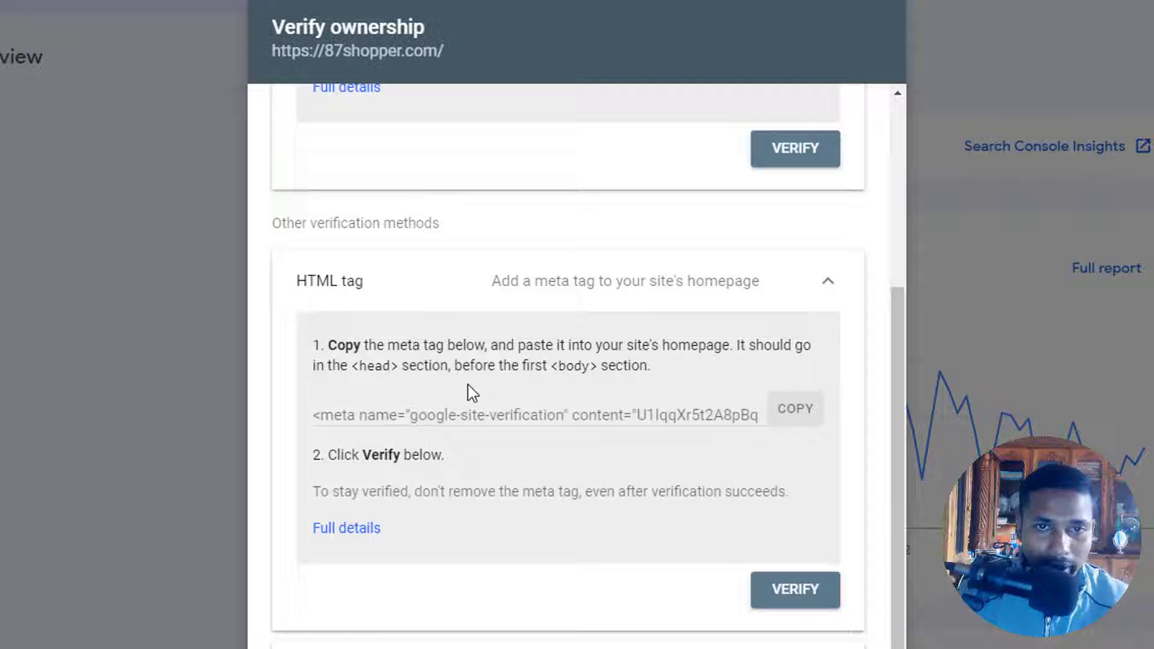
left_click(625, 413)
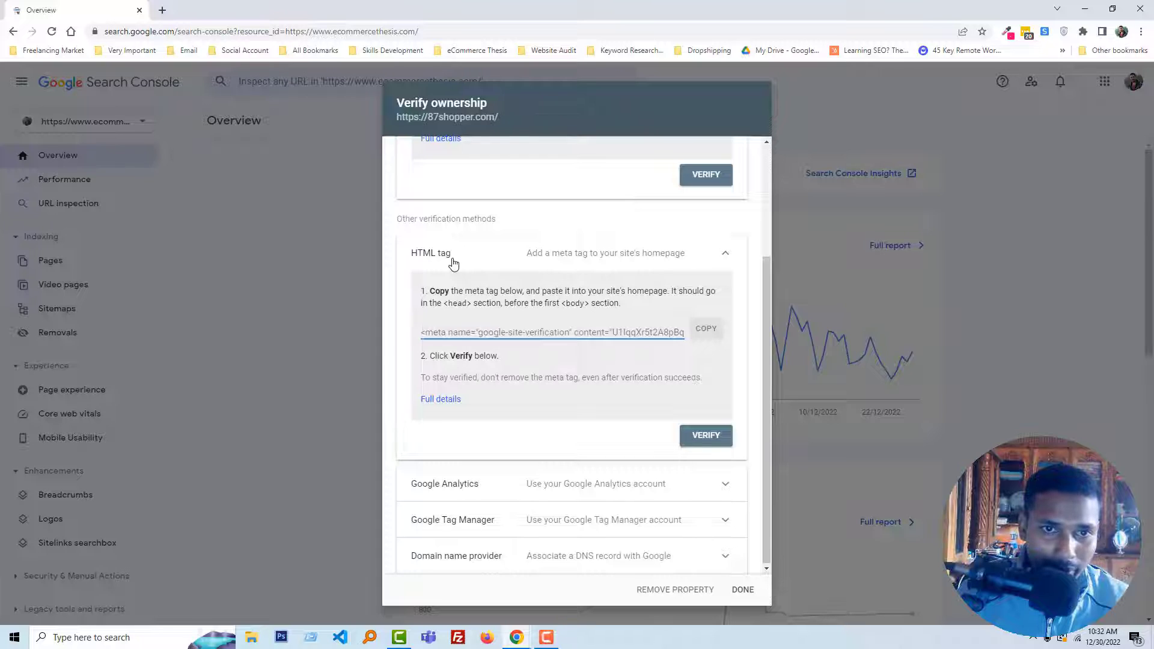
In a new tab, go to Shopify's Online Store Preferences page.
left_click(167, 10)
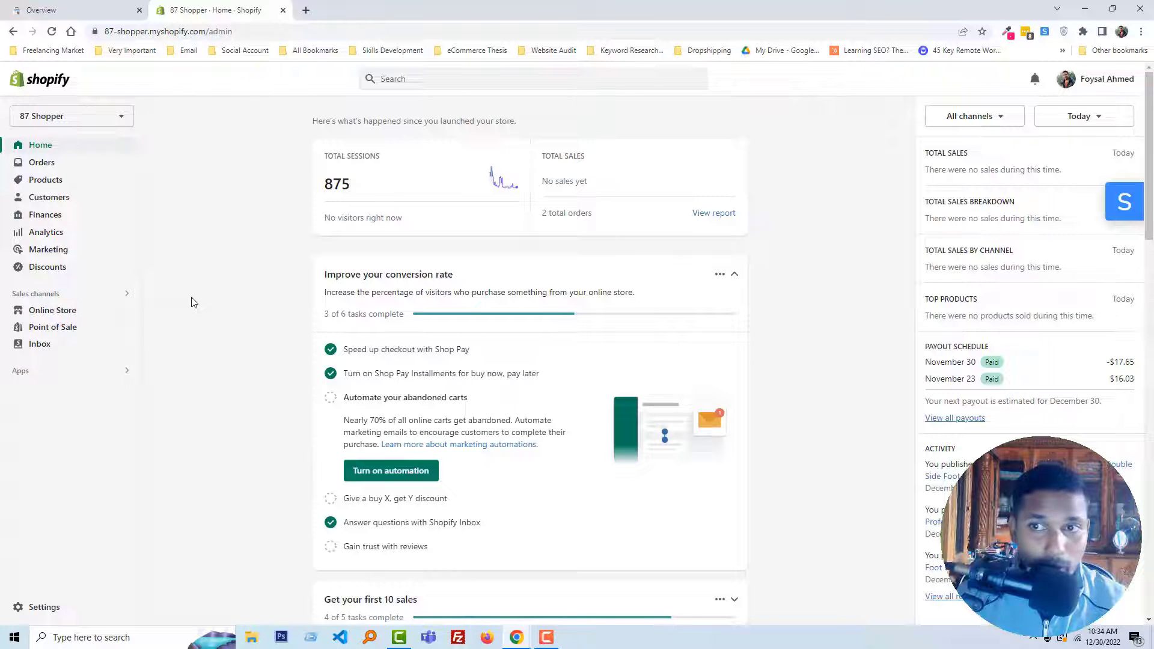
left_click(83, 298)
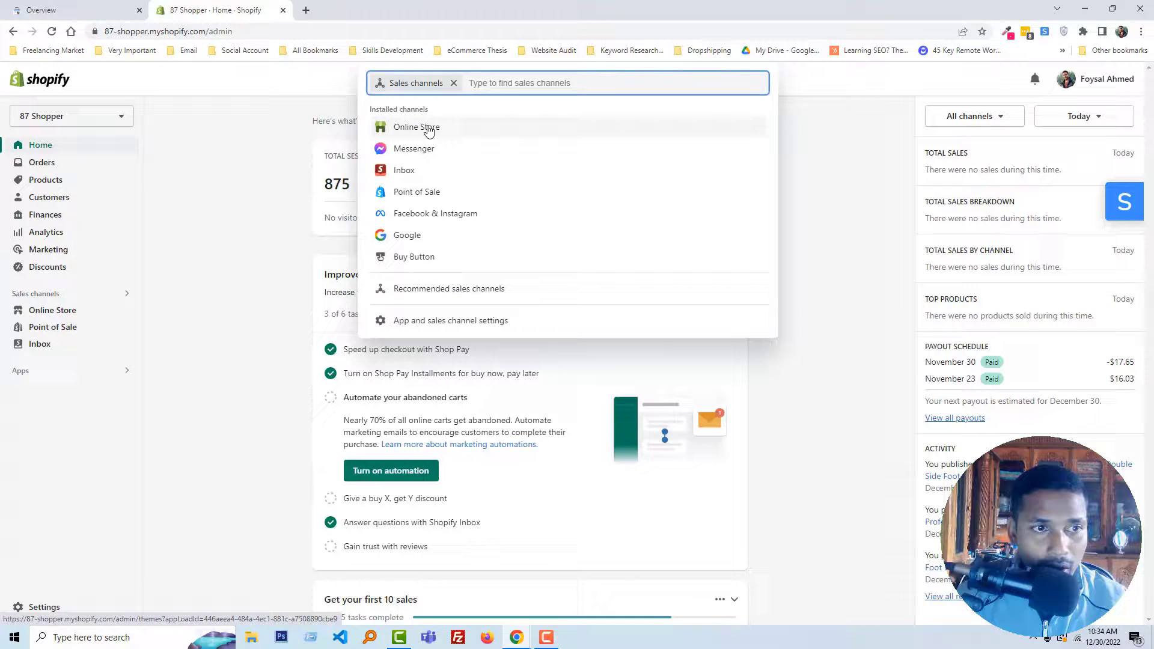
left_click(431, 127)
left_click(81, 396)
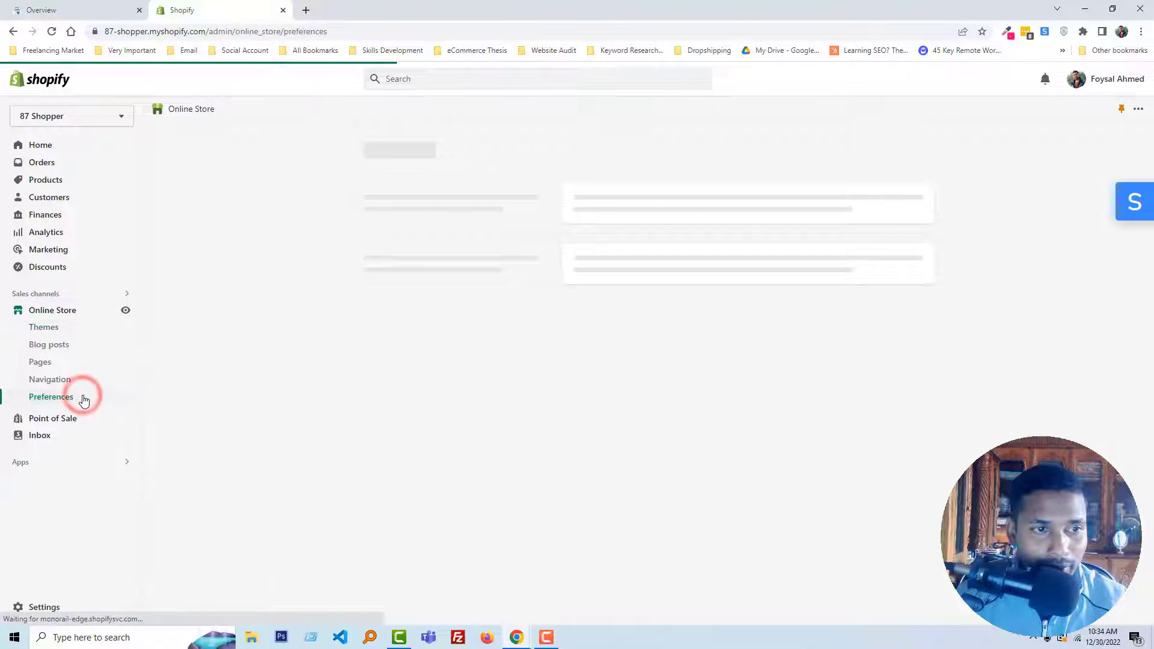
Toggle store password protection on and back off, leaving it disabled.
scroll(419, 355, "down", 6)
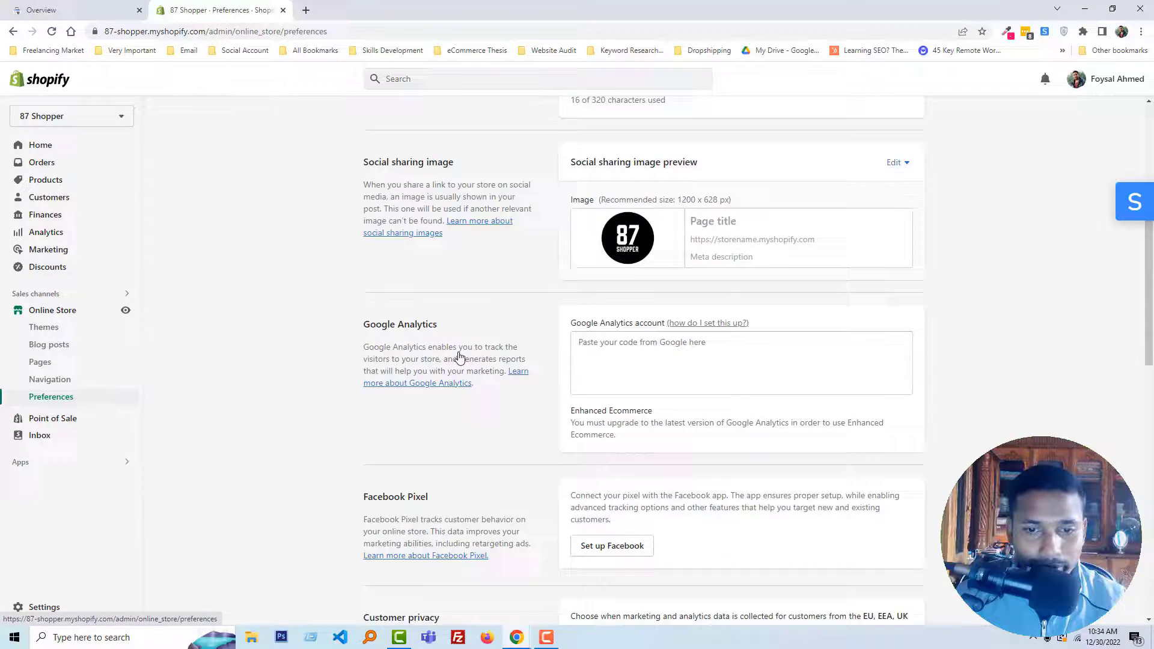
scroll(462, 358, "down", 7)
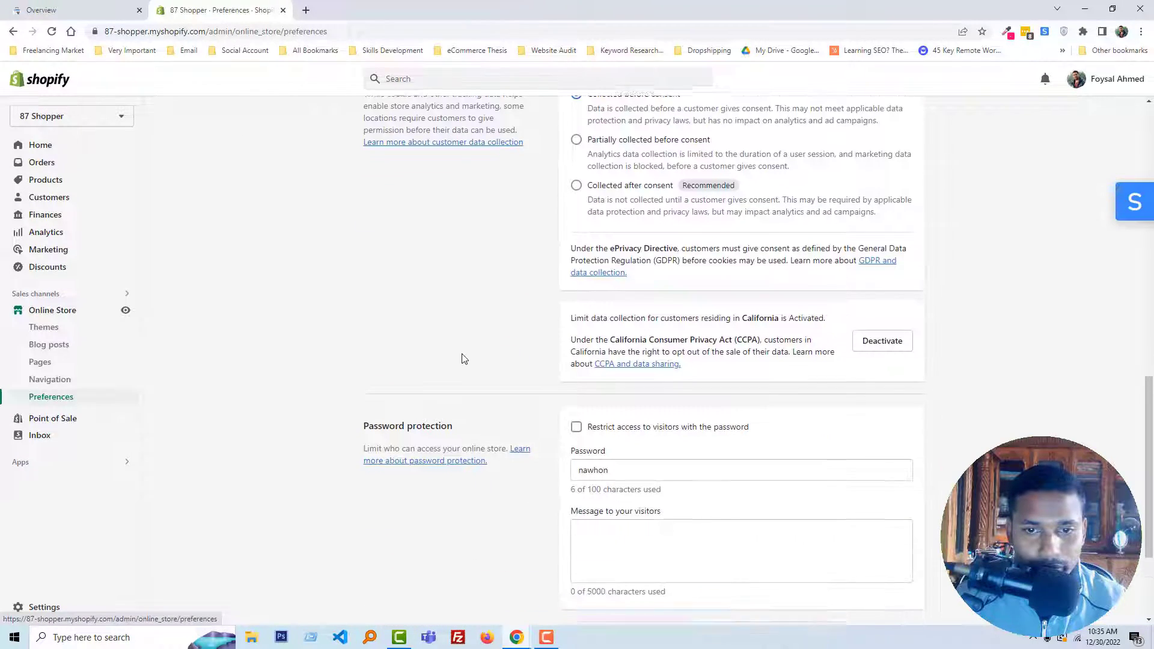
scroll(462, 359, "down", 1)
scroll(551, 359, "down", 1)
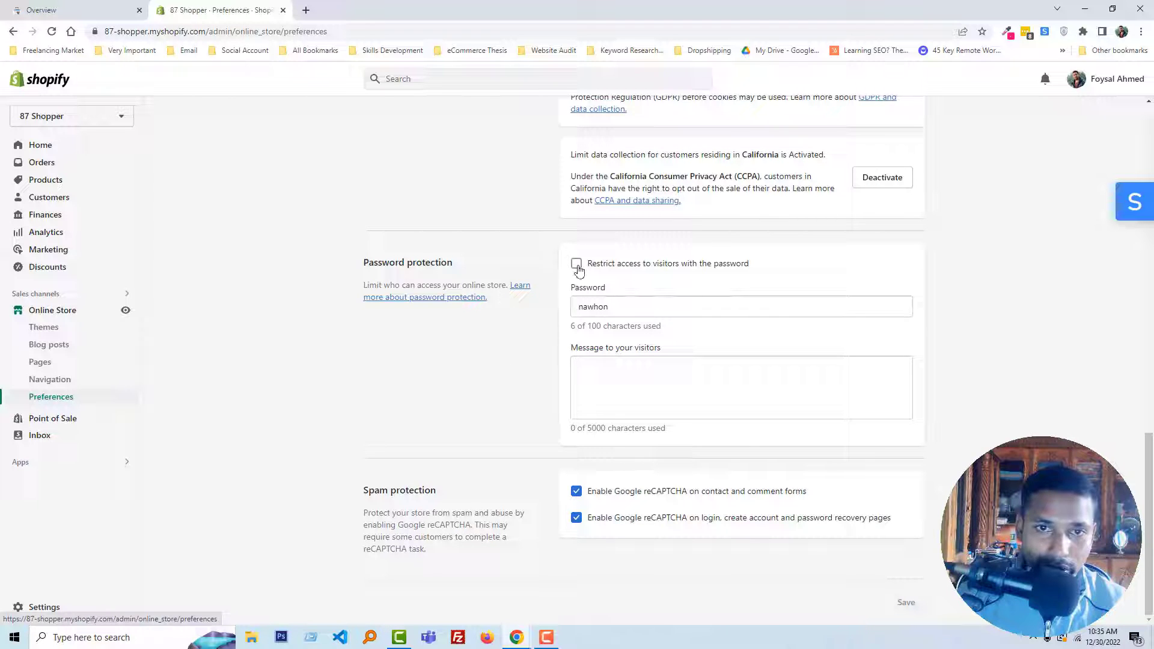
scroll(661, 306, "up", 1)
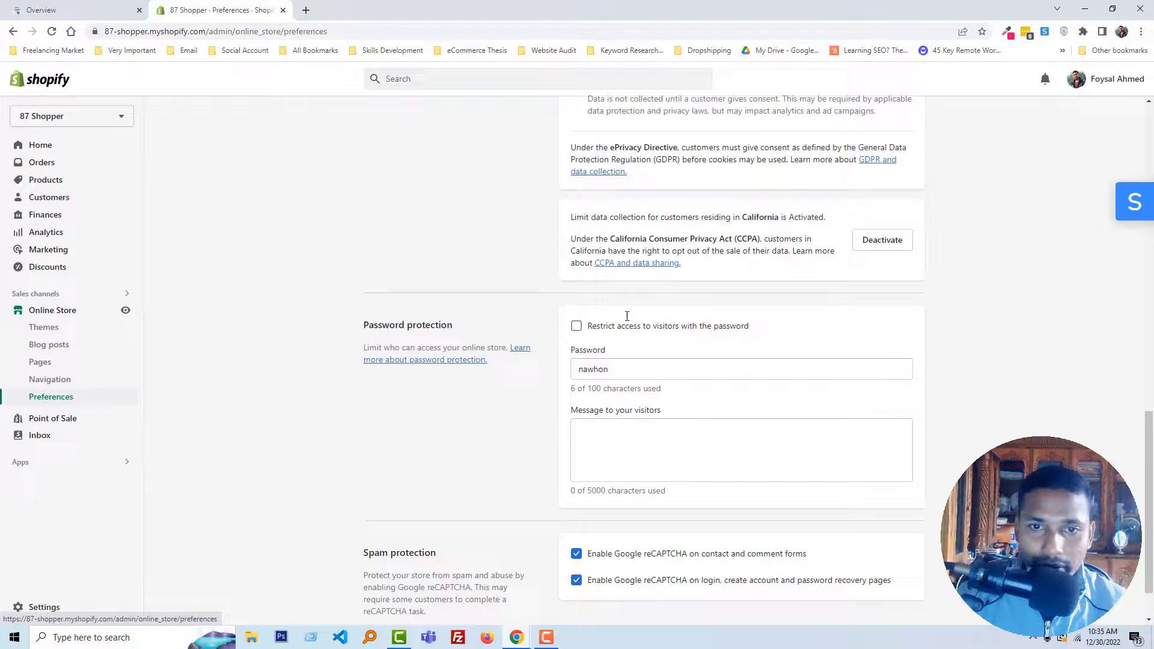
scroll(625, 316, "down", 1)
left_click(576, 264)
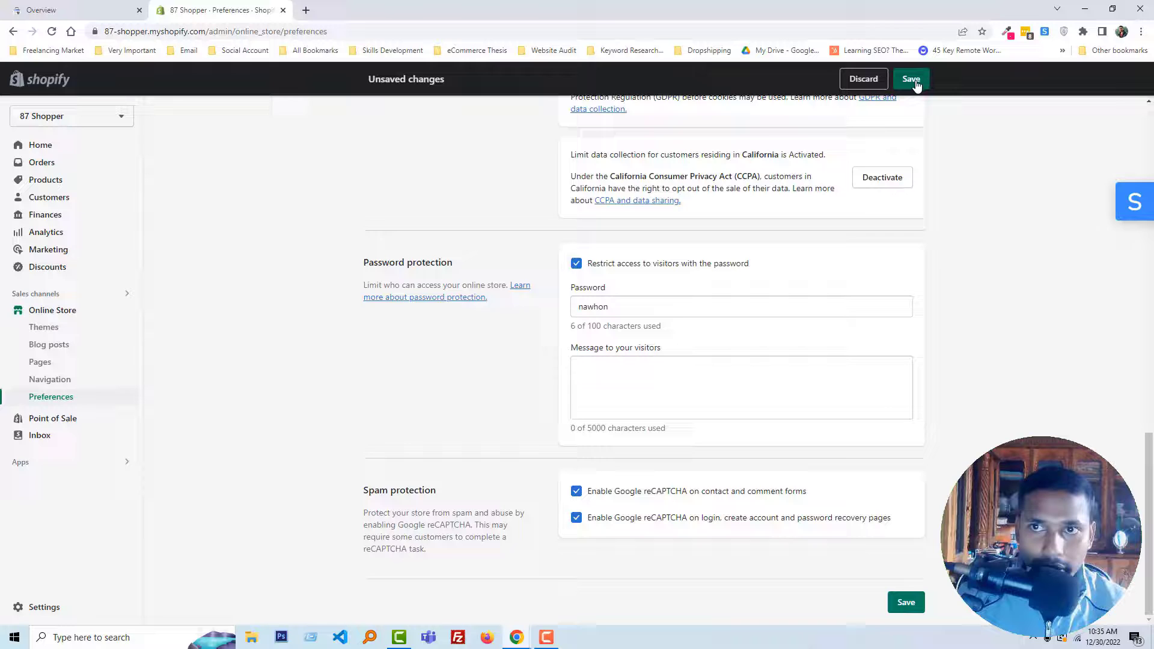
left_click(578, 266)
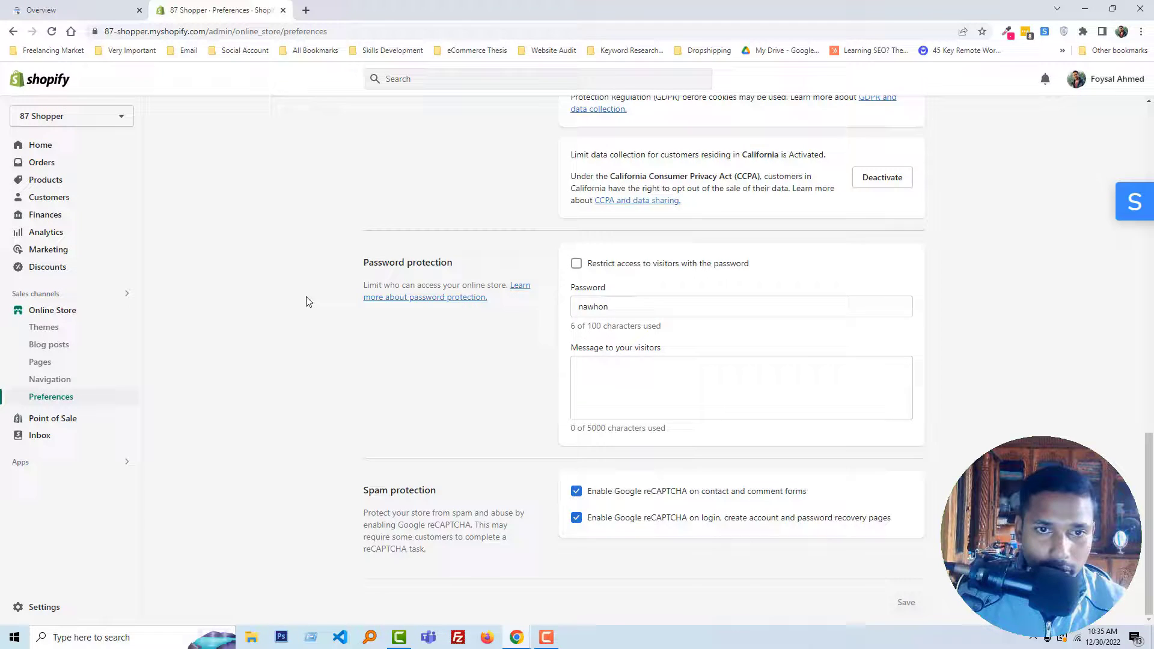
scroll(306, 297, "up", 8)
Open Layout/theme.liquid in the Moltestore home1 theme's code editor, then return to Search Console.
scroll(335, 308, "up", 8)
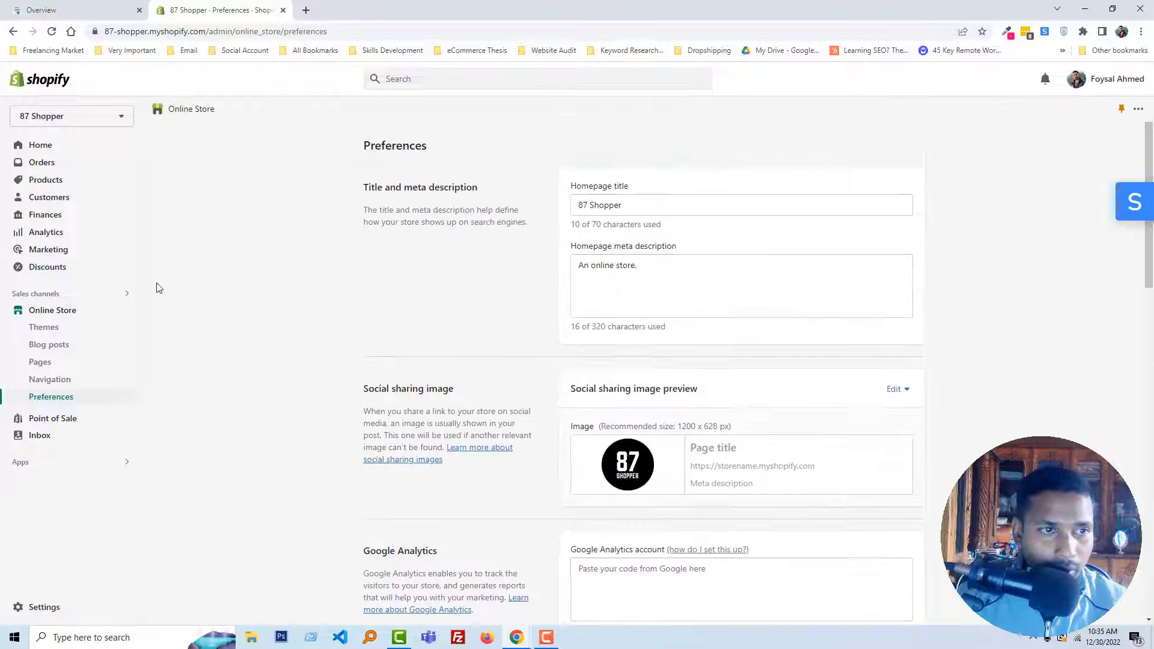
left_click(62, 311)
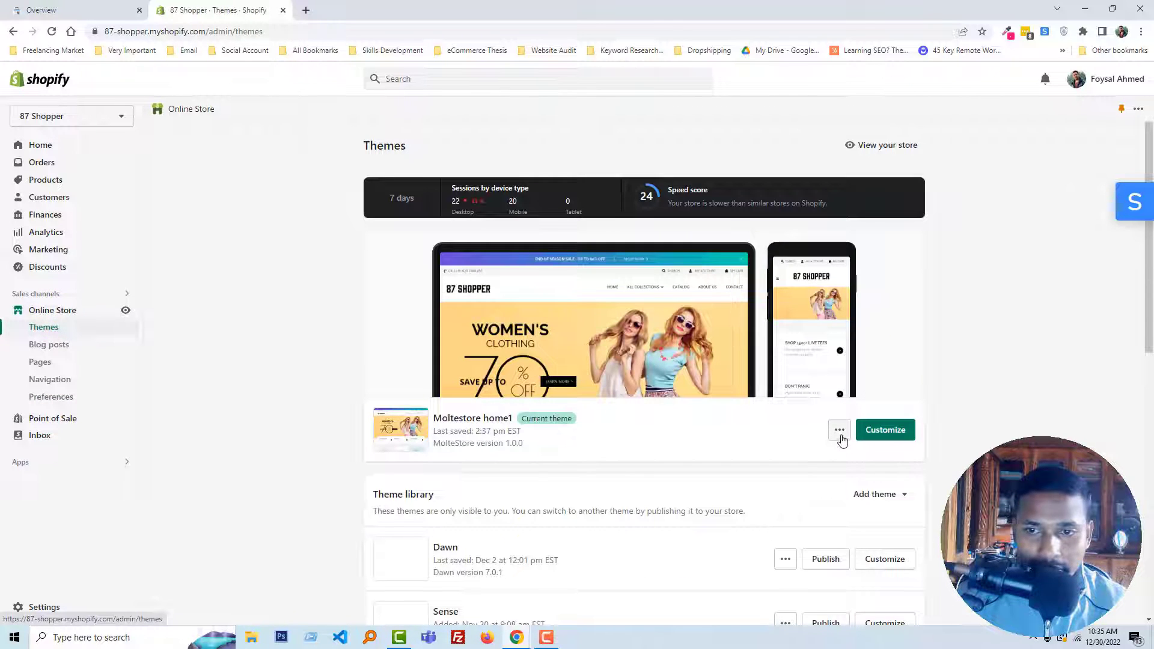
left_click(840, 430)
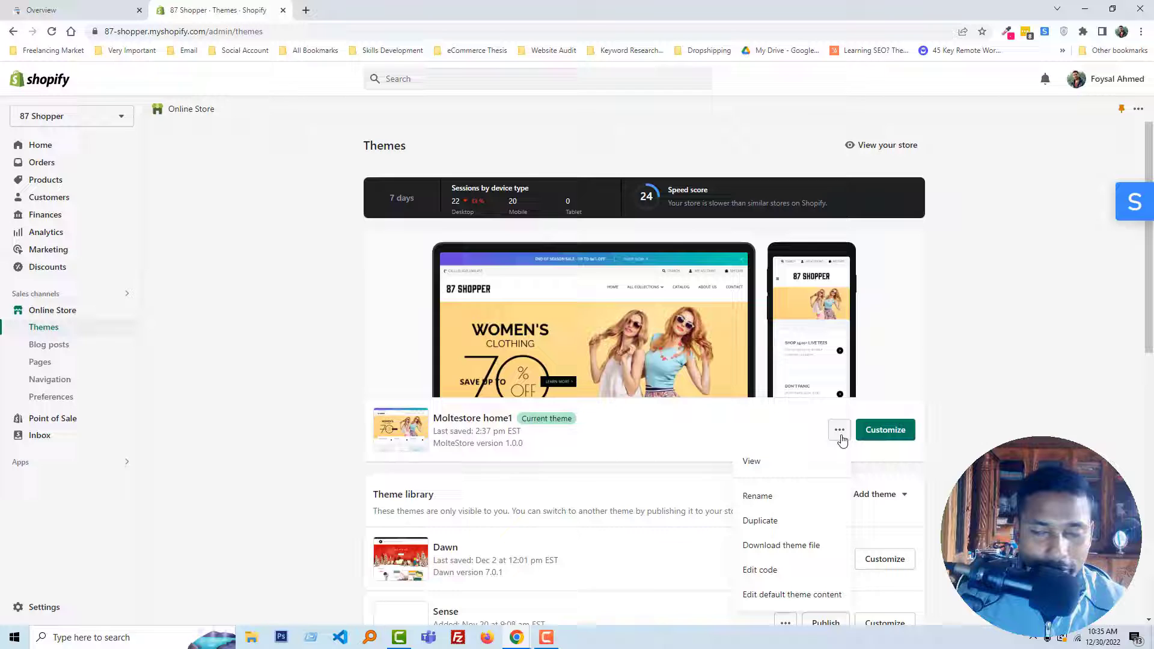
left_click(793, 574)
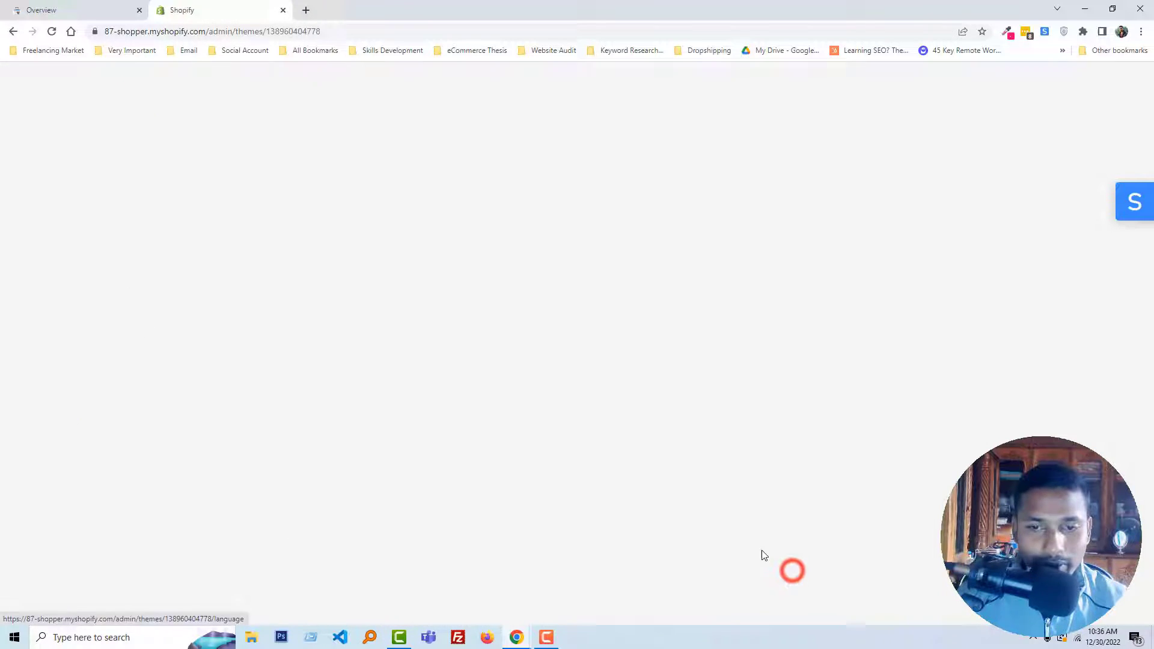
left_click(12, 144)
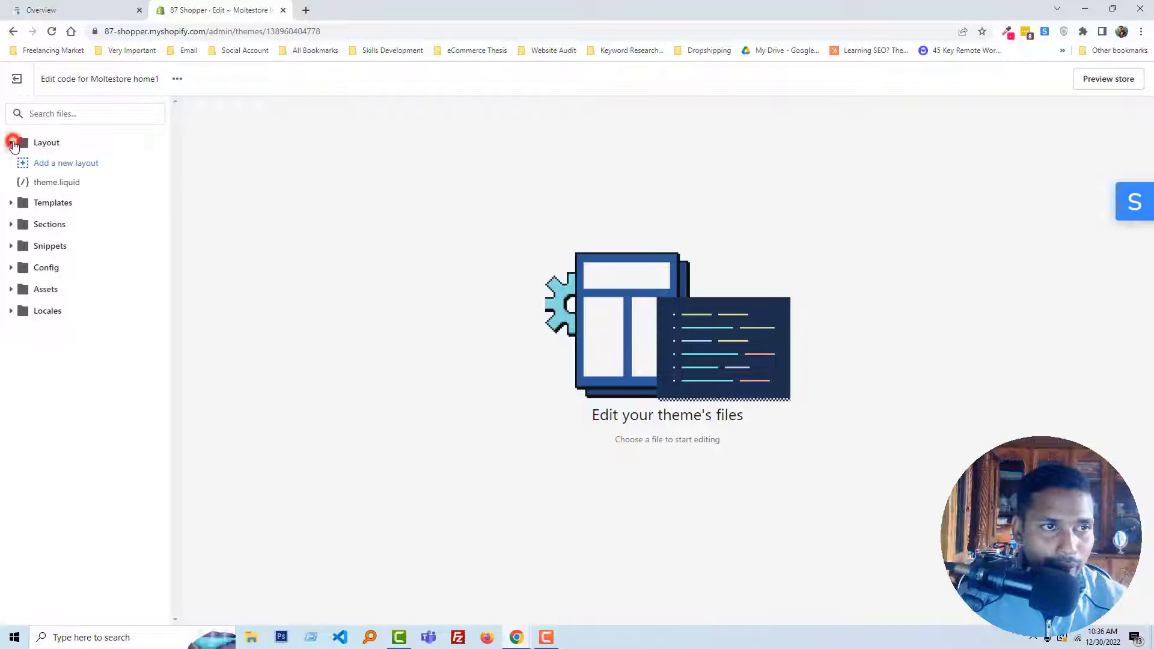
left_click(94, 184)
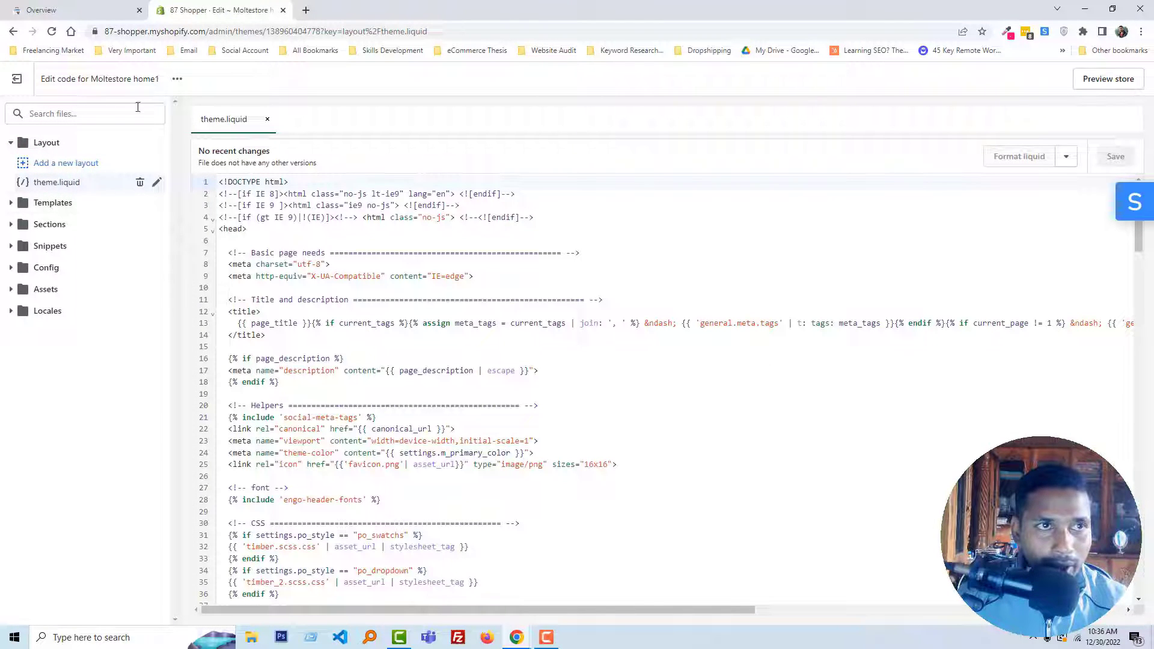
left_click(72, 9)
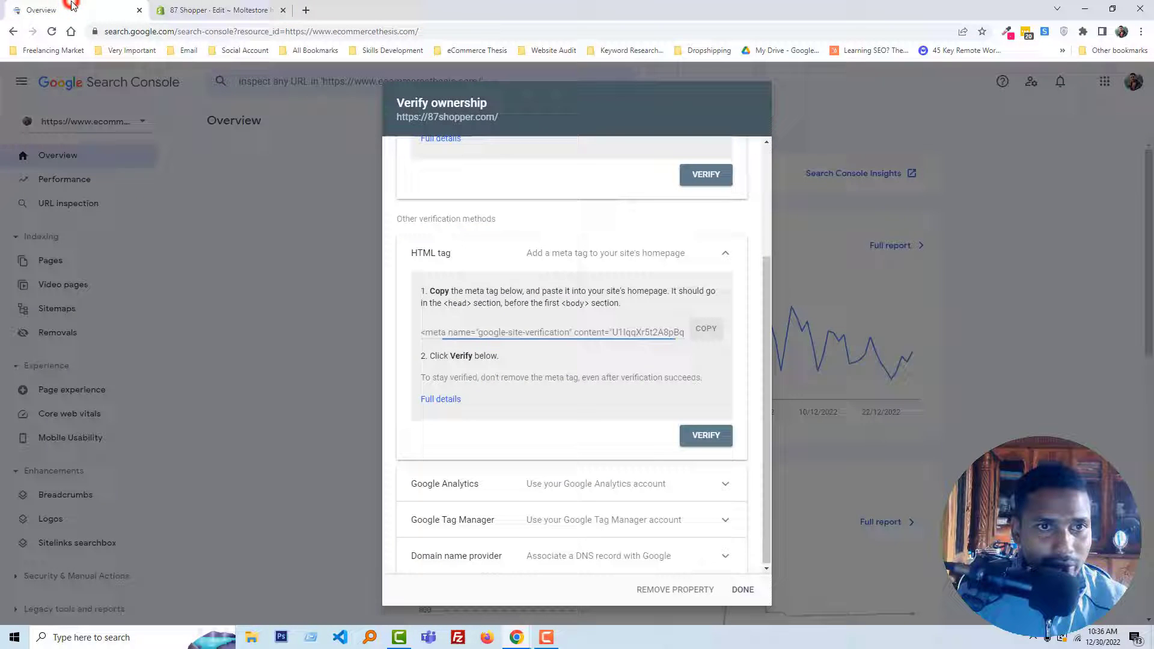
Paste the copied verification meta tag on a new line above </head> and save theme.liquid.
left_click(708, 330)
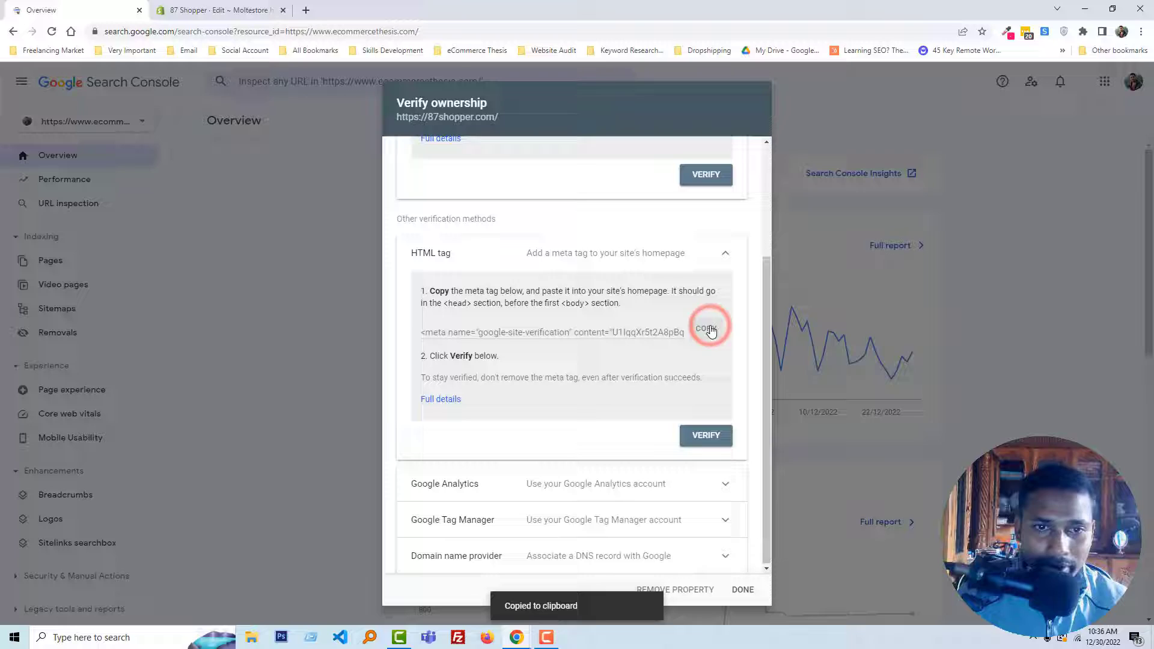
left_click(196, 10)
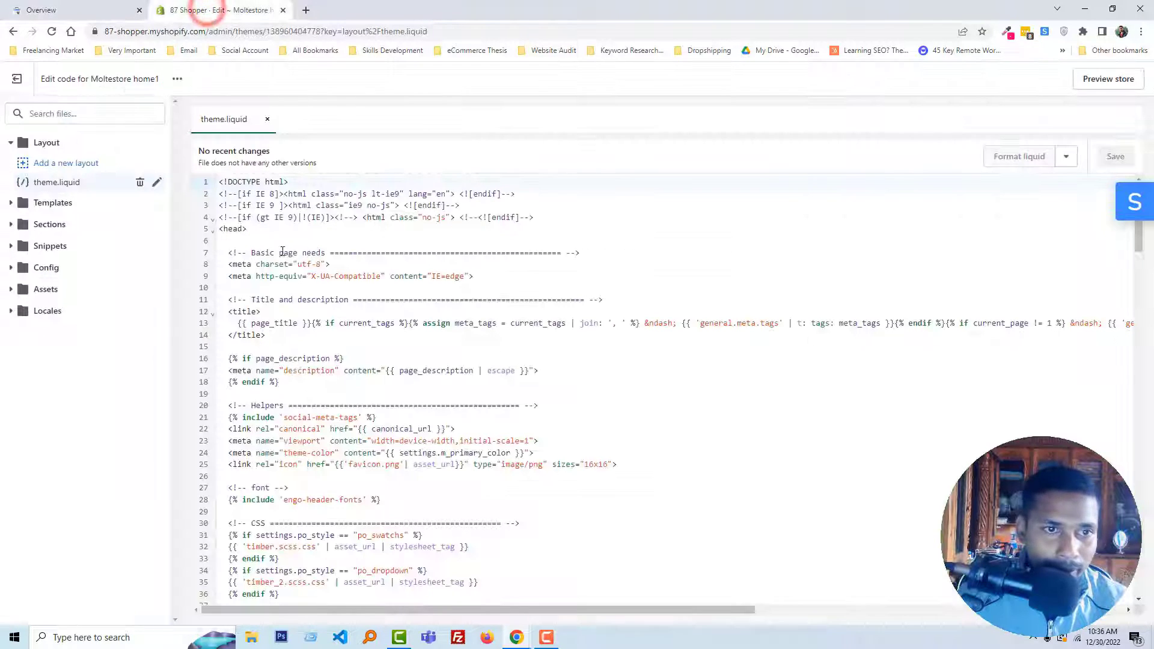
scroll(267, 269, "down", 15)
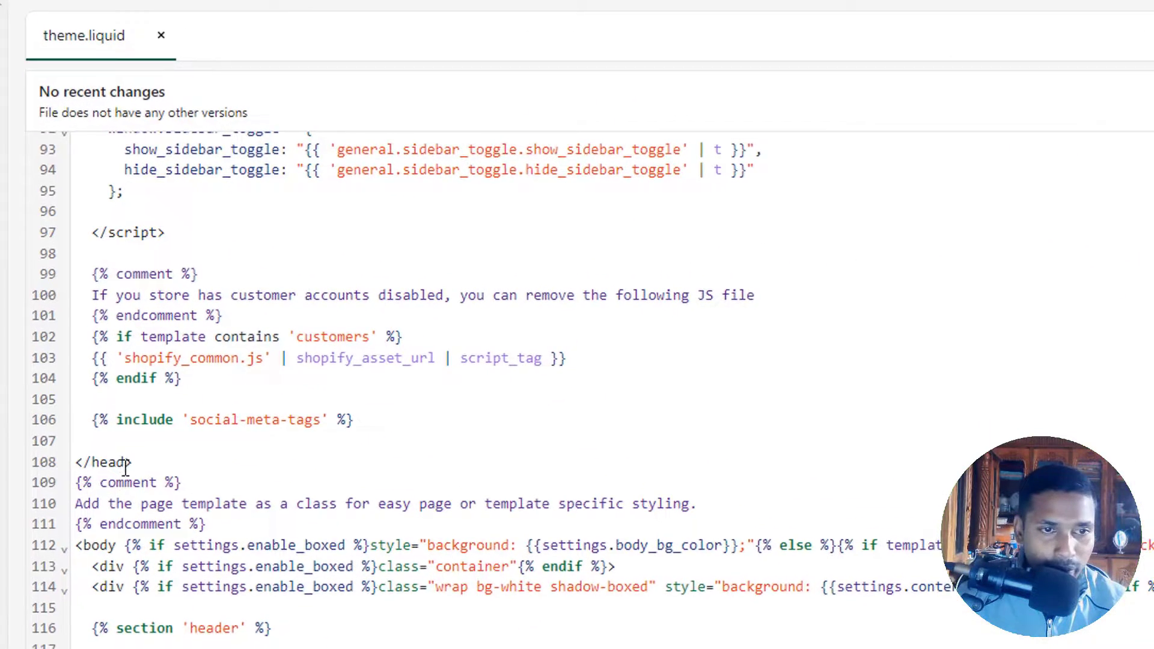
left_click(241, 361)
left_click(367, 422)
key("Return")
key("Return")
key("Return")
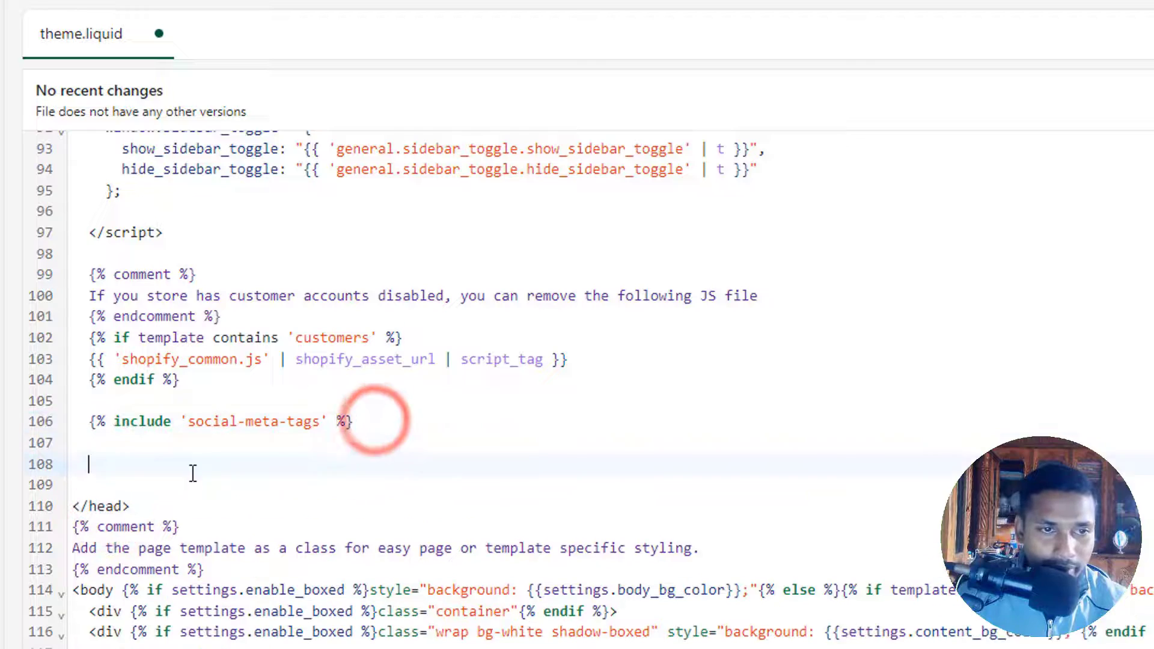
left_click(132, 474)
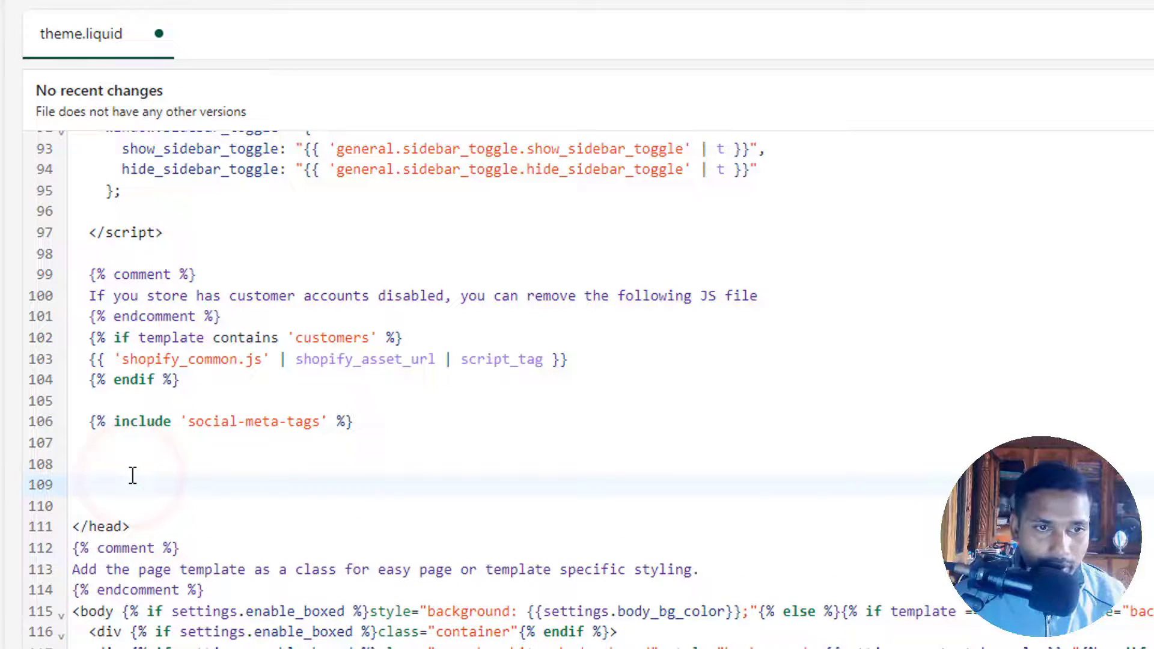
key("ctrl+v")
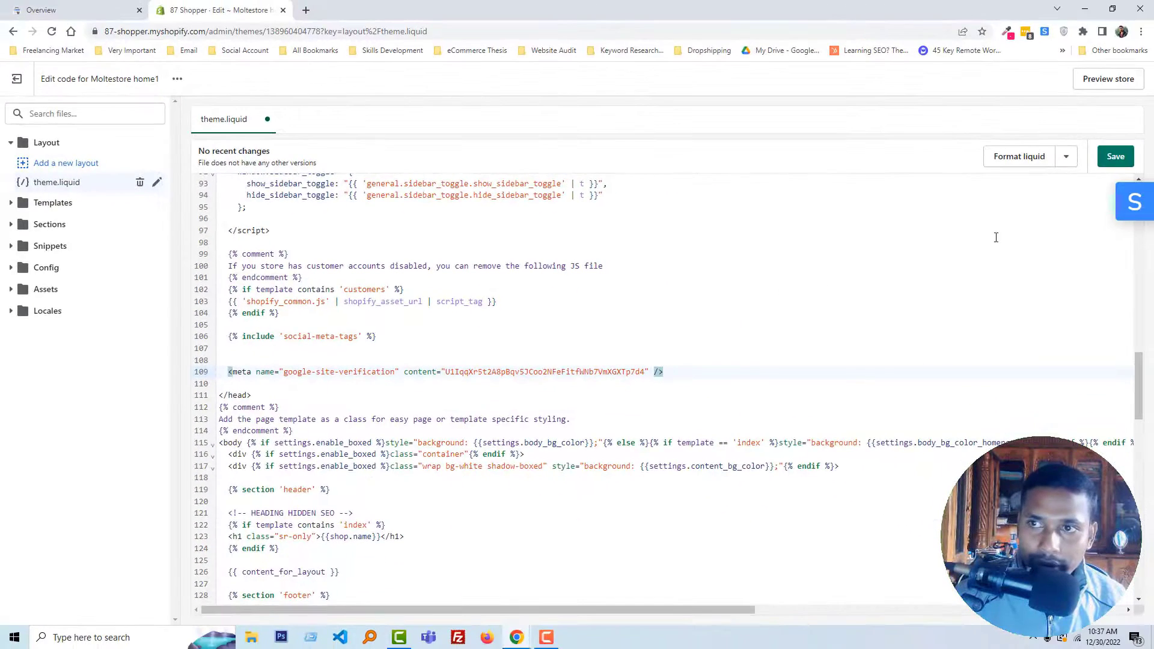
left_click(1115, 157)
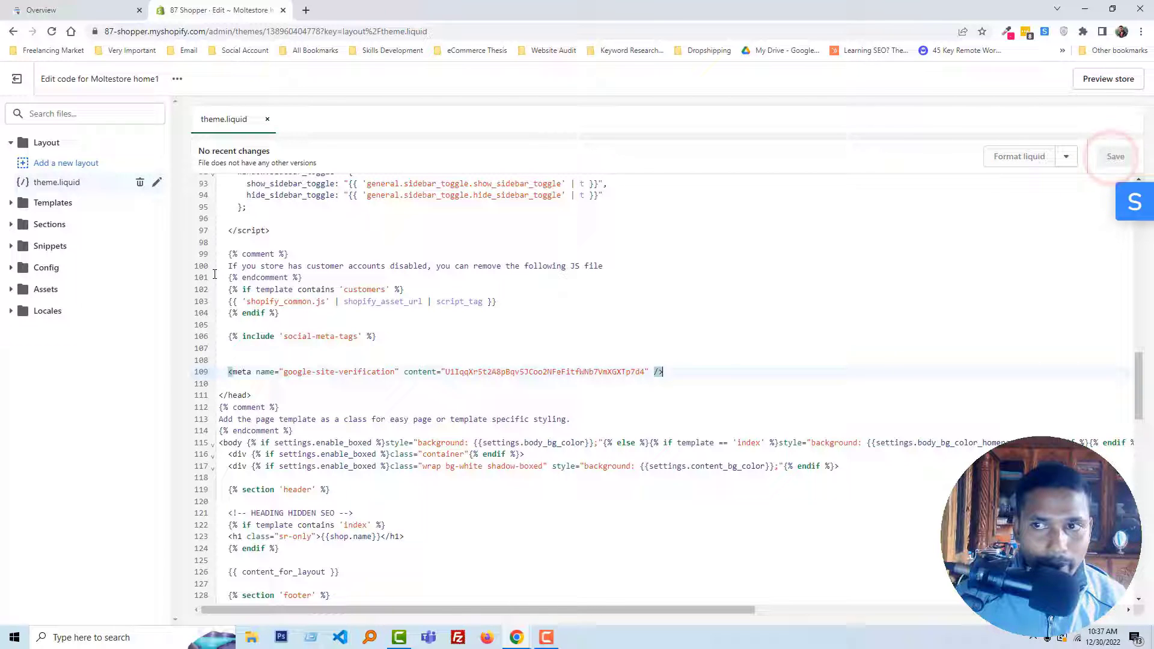
Back in Search Console, run VERIFY for the HTML tag method on 87shopper.com.
left_click(93, 9)
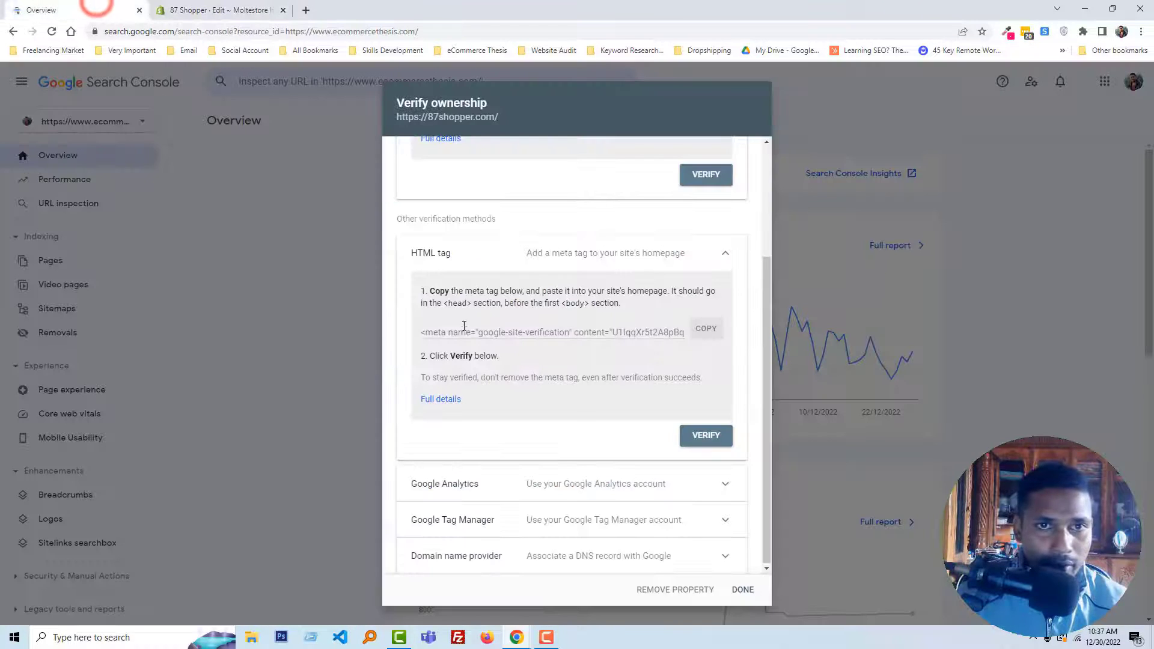
left_click(714, 437)
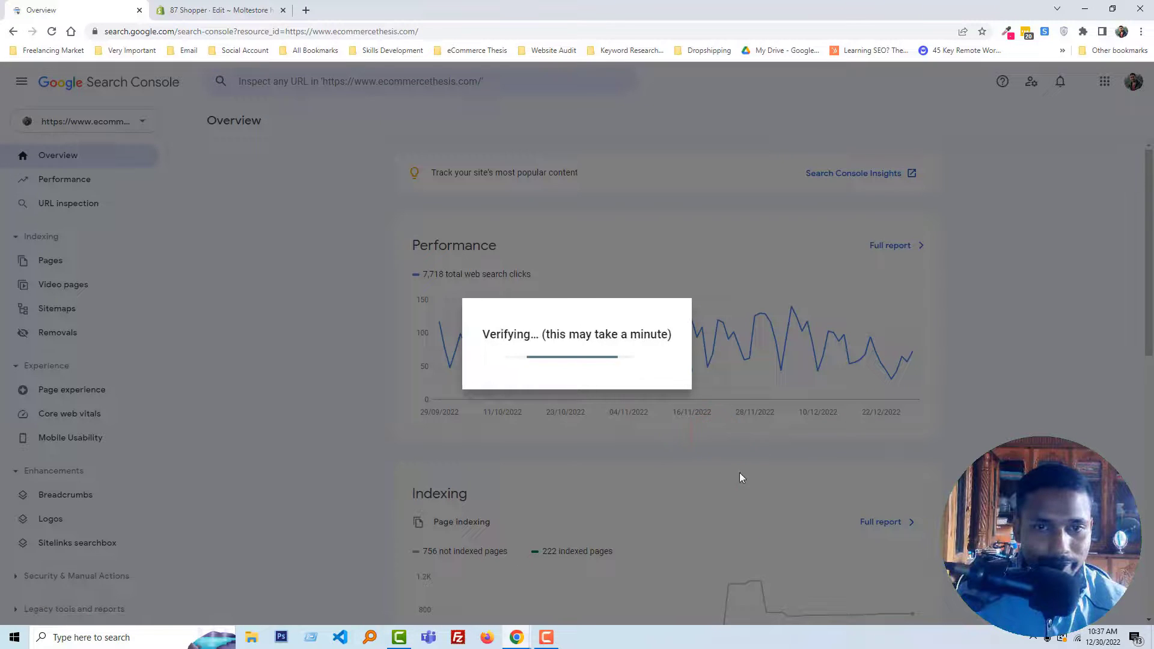